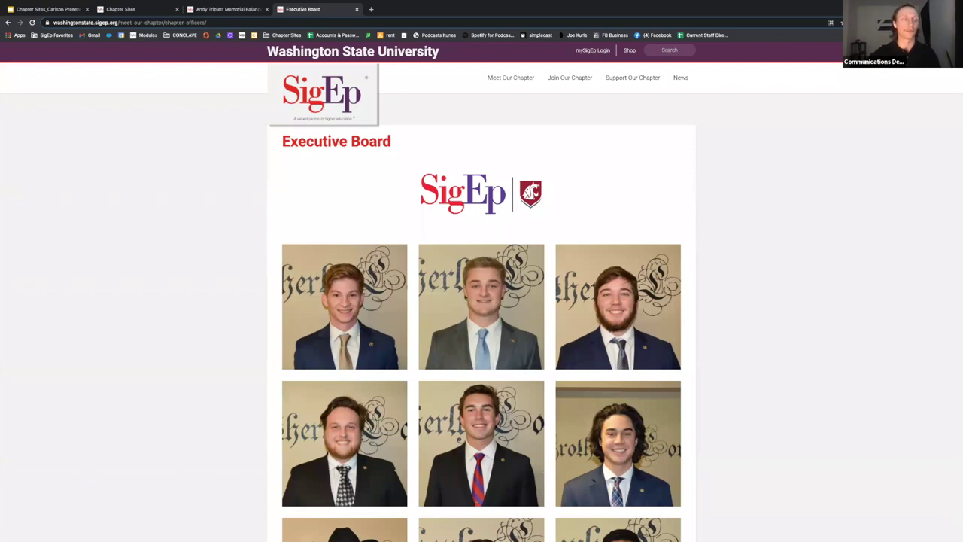
- Open the Refer a Brother form from Support Our Chapter, then return to the Washington State homepage
mouse_move(578, 76)
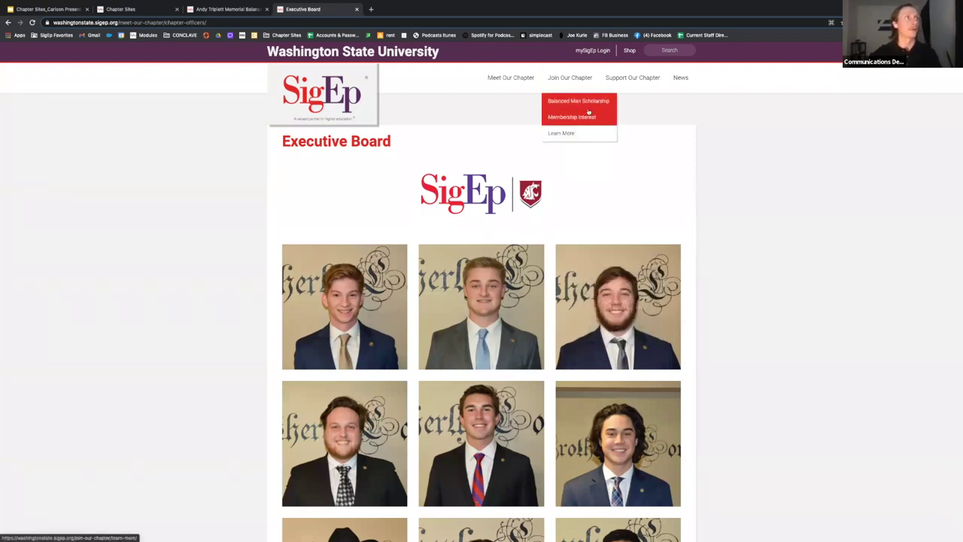
mouse_move(631, 81)
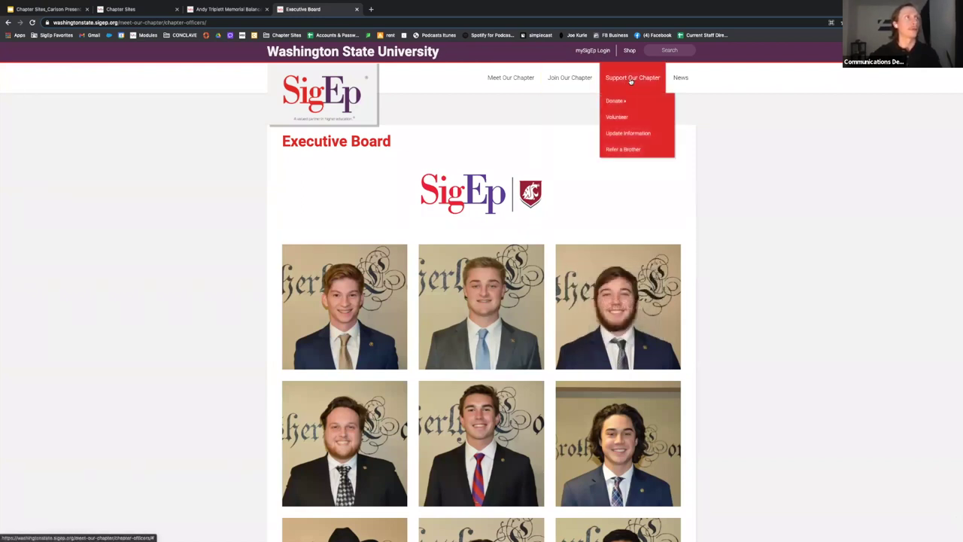
left_click(636, 150)
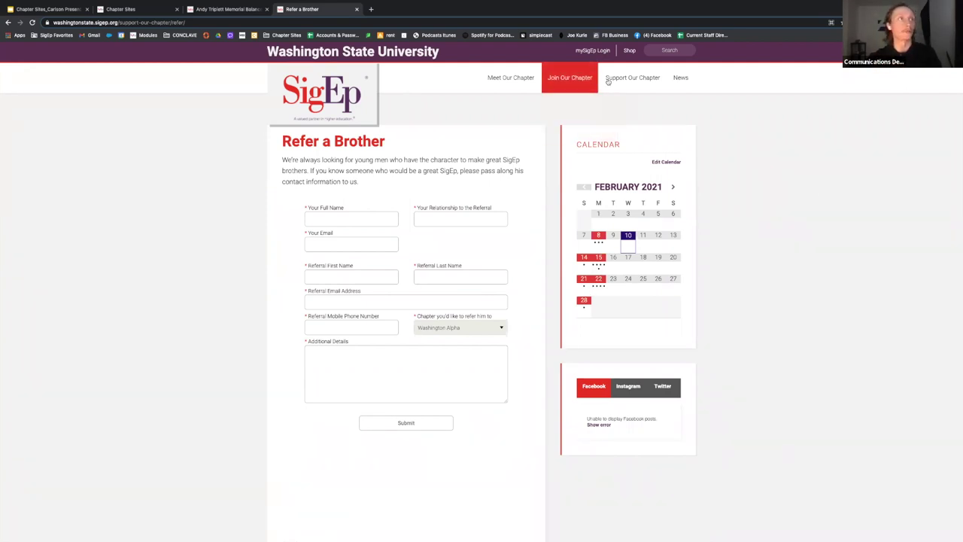
left_click(285, 97)
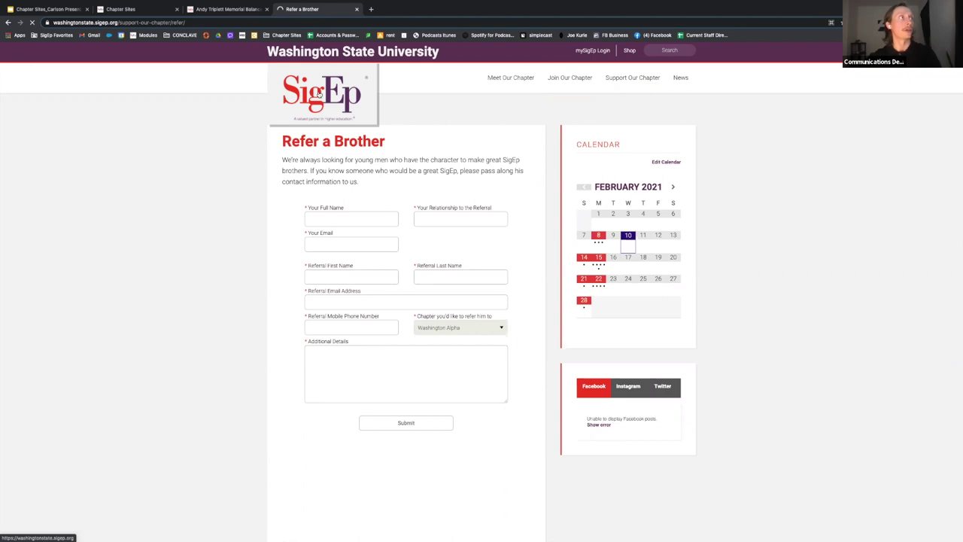
- Scroll through the homepage's fundraising tiles and chapter stats, then reveal the Support Our Chapter › Donate submenu
scroll(606, 369, "down", 2)
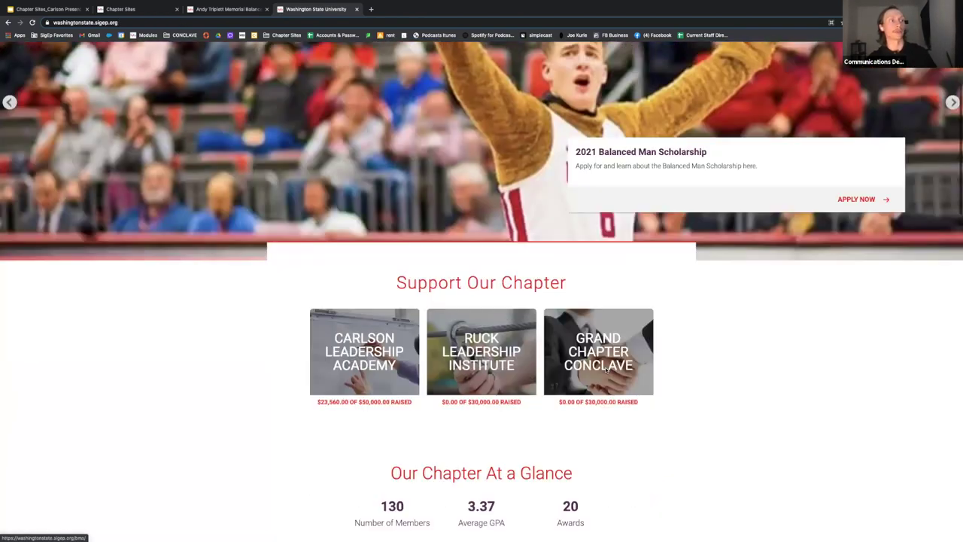
scroll(606, 369, "down", 1)
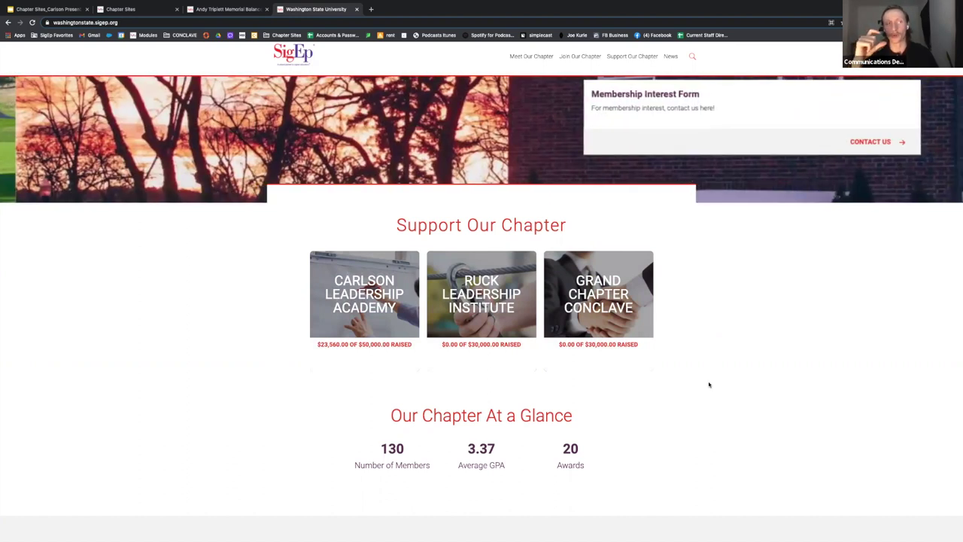
scroll(710, 383, "up", 2)
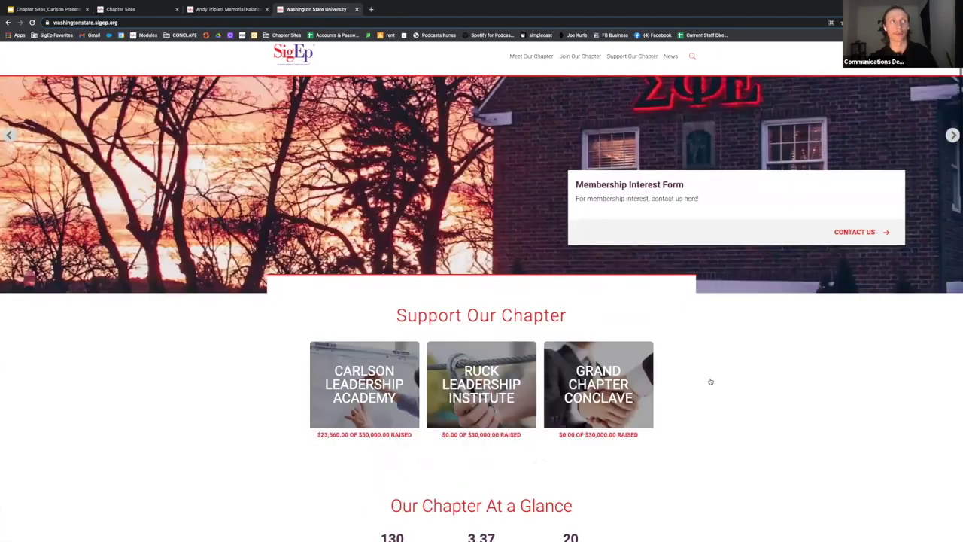
scroll(710, 382, "up", 3)
scroll(587, 395, "down", 2)
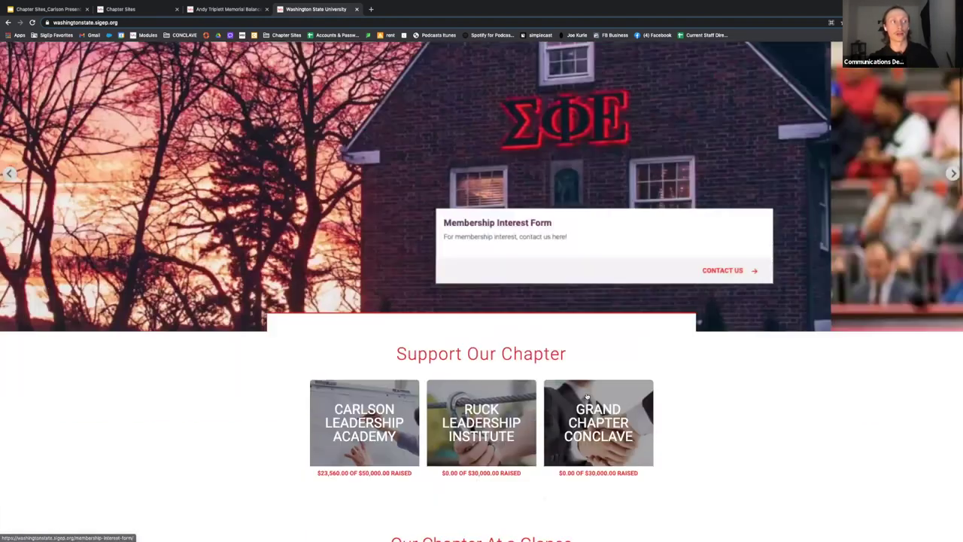
scroll(587, 395, "down", 2)
scroll(630, 389, "up", 1)
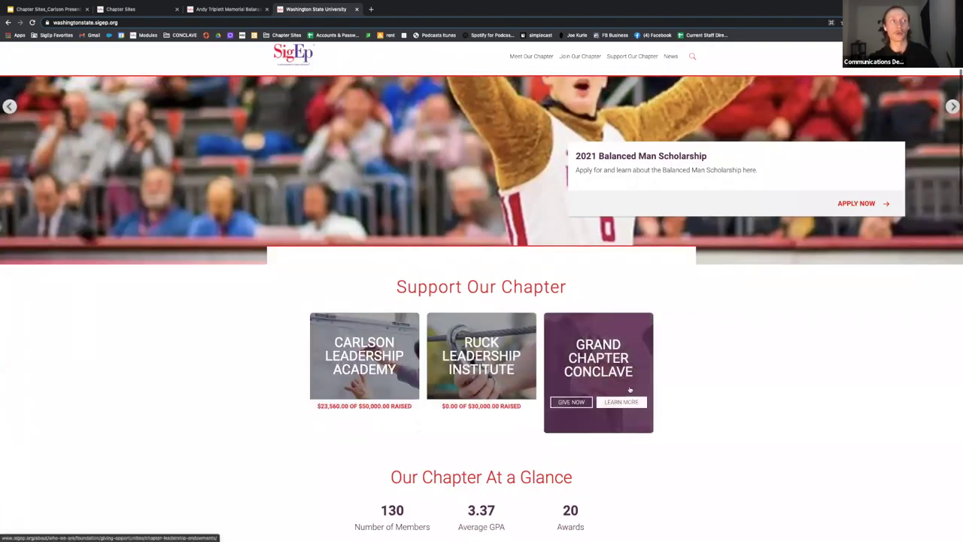
scroll(630, 389, "up", 3)
mouse_move(640, 101)
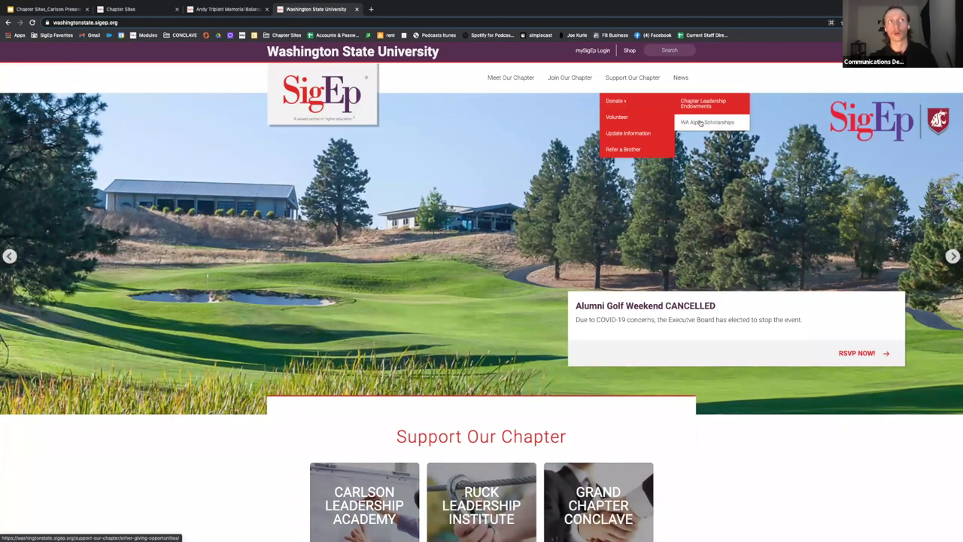
- Read the WA Alpha Scholarships page's Underwood Leadership and Balanced Man scholarships, then return to its top
left_click(700, 122)
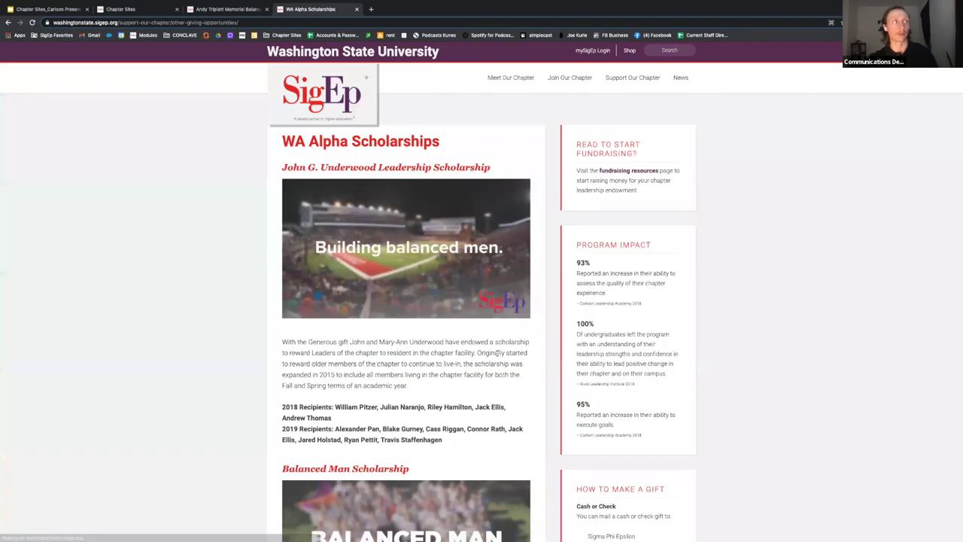
scroll(512, 413, "down", 3)
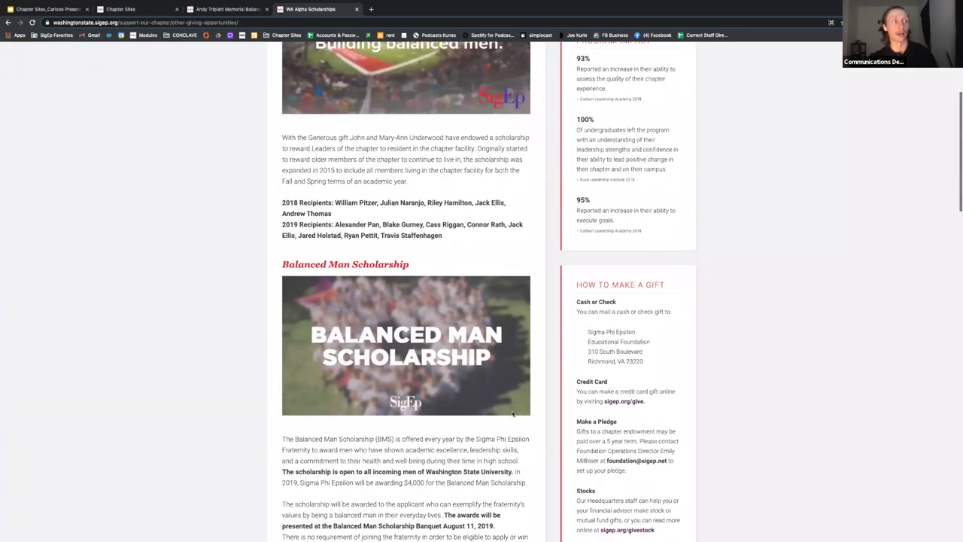
scroll(512, 413, "down", 6)
scroll(512, 413, "down", 5)
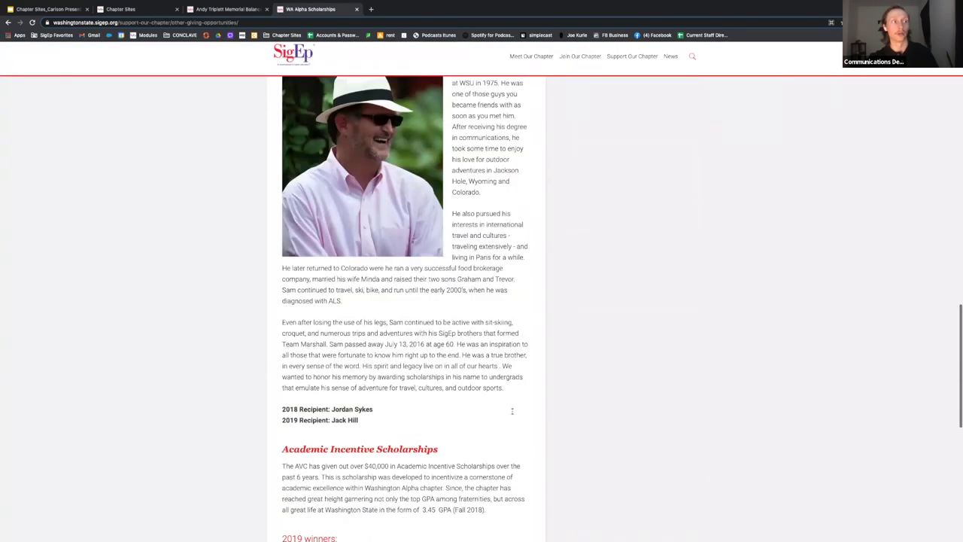
scroll(512, 413, "up", 8)
scroll(512, 413, "up", 6)
mouse_move(517, 85)
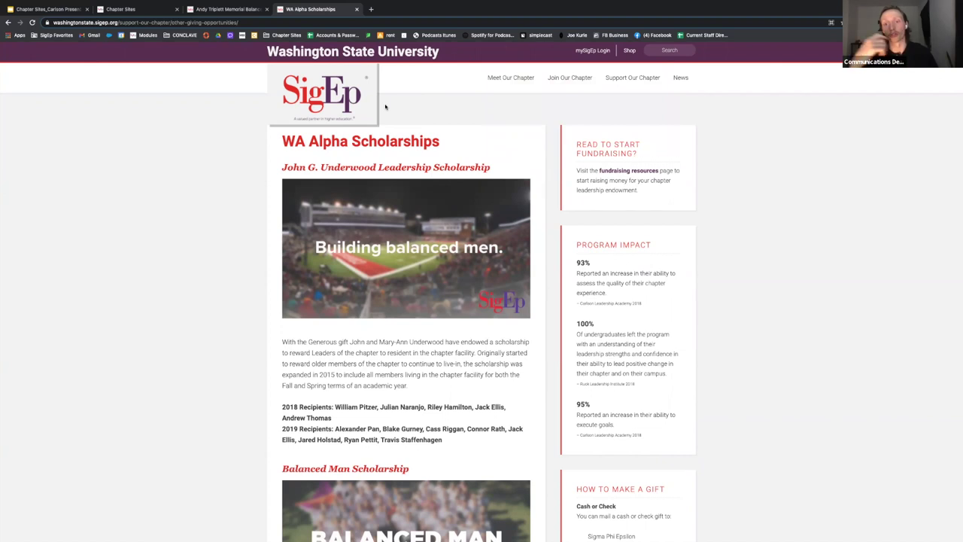
left_click(341, 96)
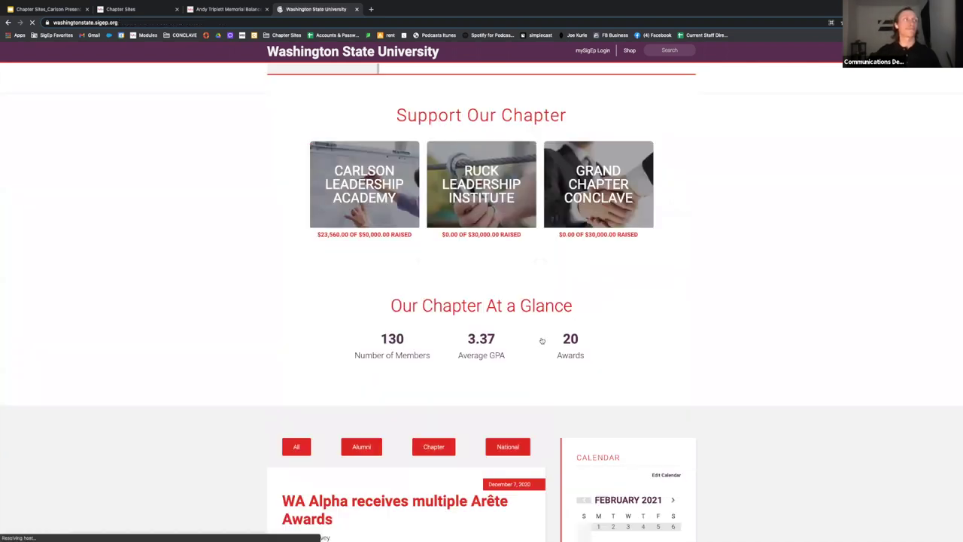
scroll(542, 340, "down", 10)
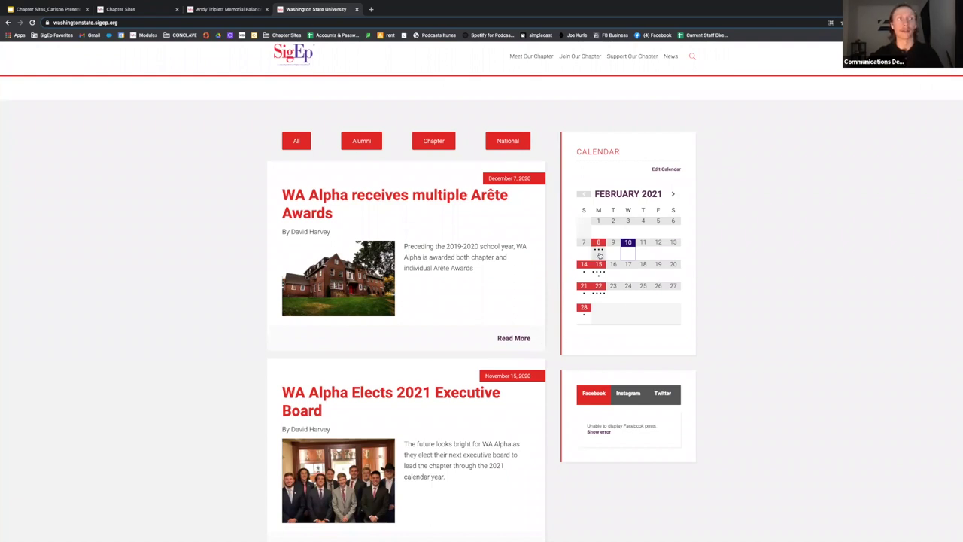
mouse_move(599, 256)
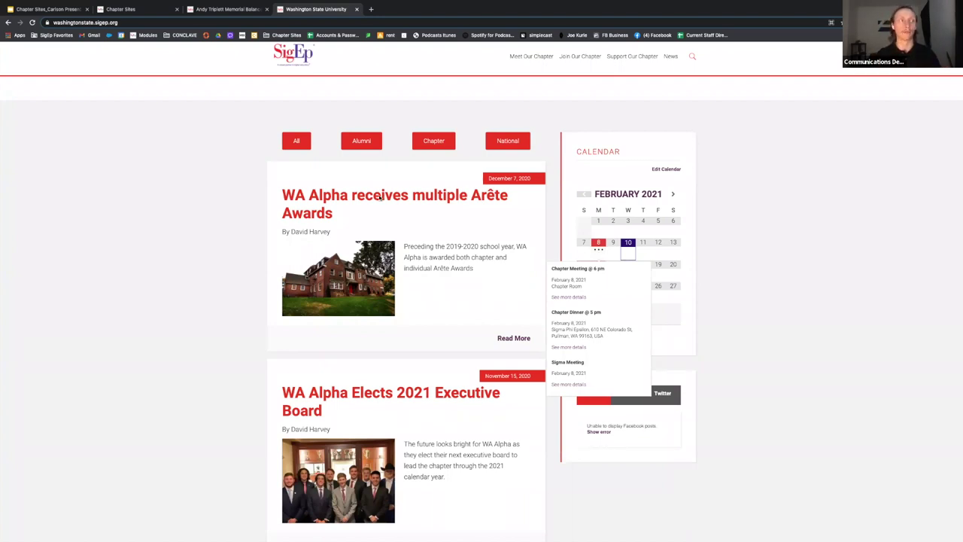
left_click(632, 395)
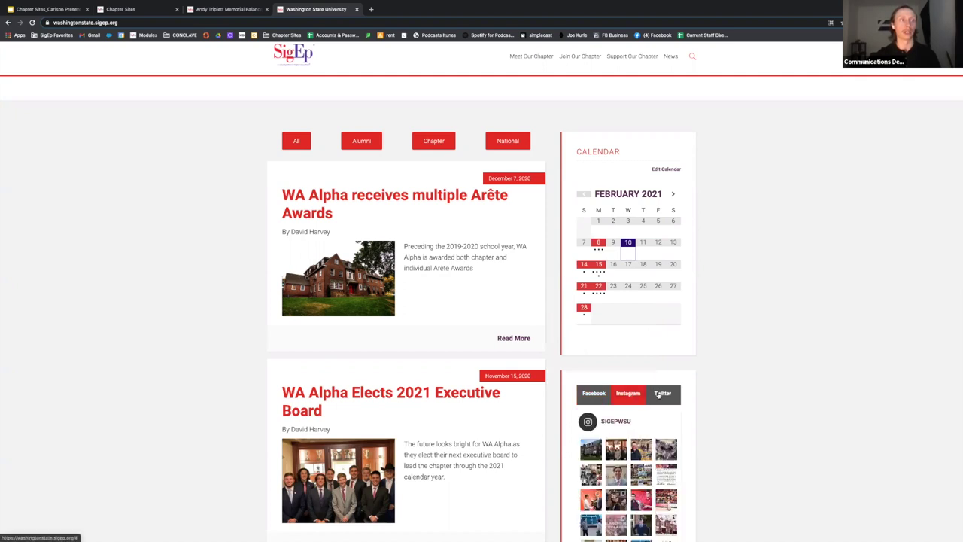
left_click(655, 394)
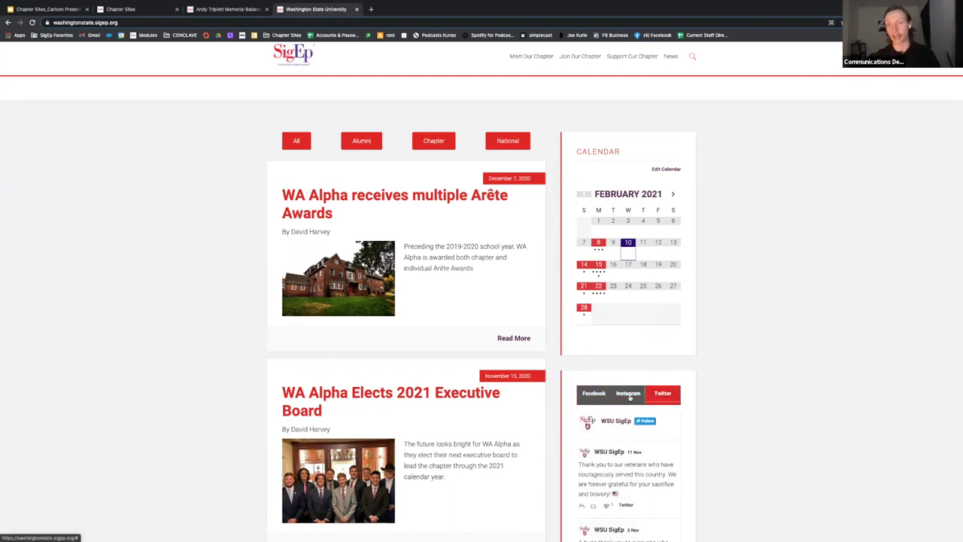
scroll(729, 409, "down", 3)
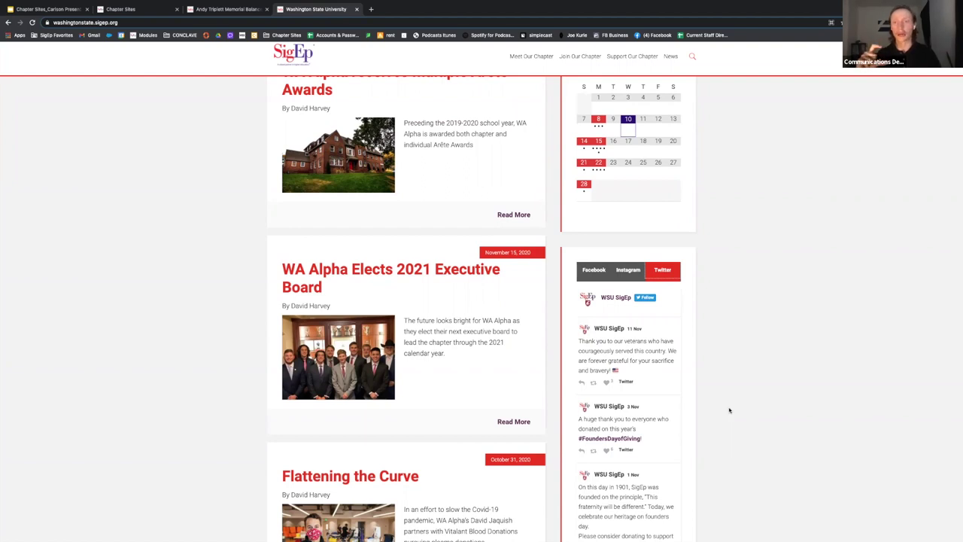
left_click(628, 270)
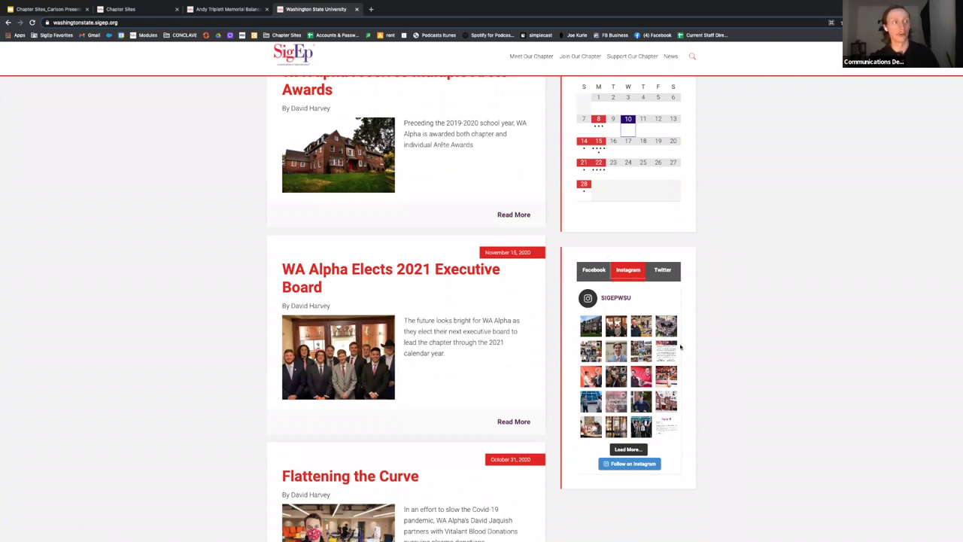
scroll(508, 283, "up", 15)
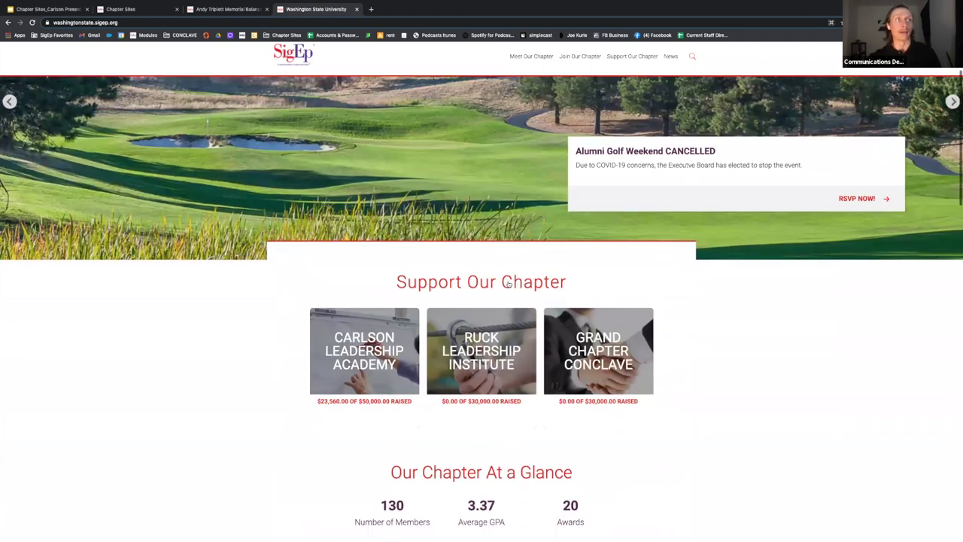
scroll(508, 283, "down", 10)
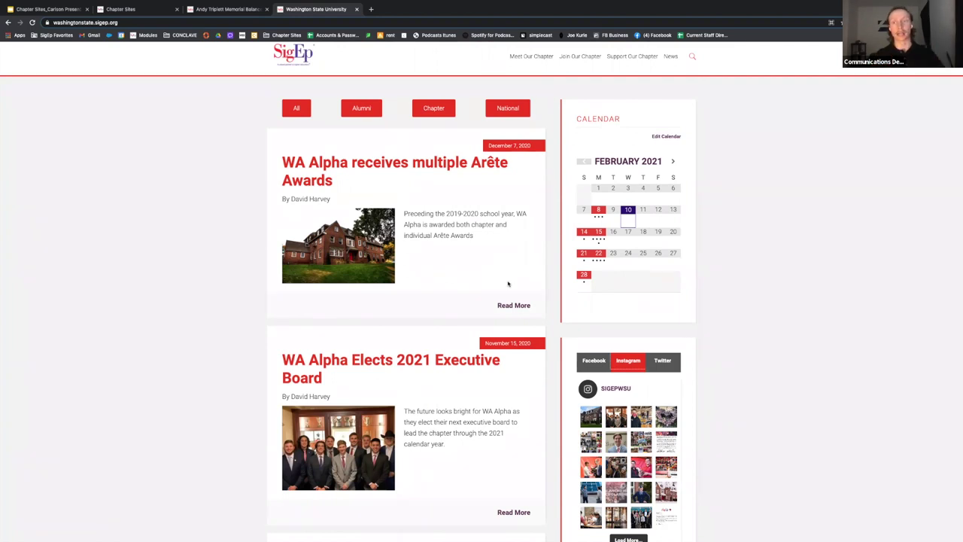
scroll(456, 293, "up", 3)
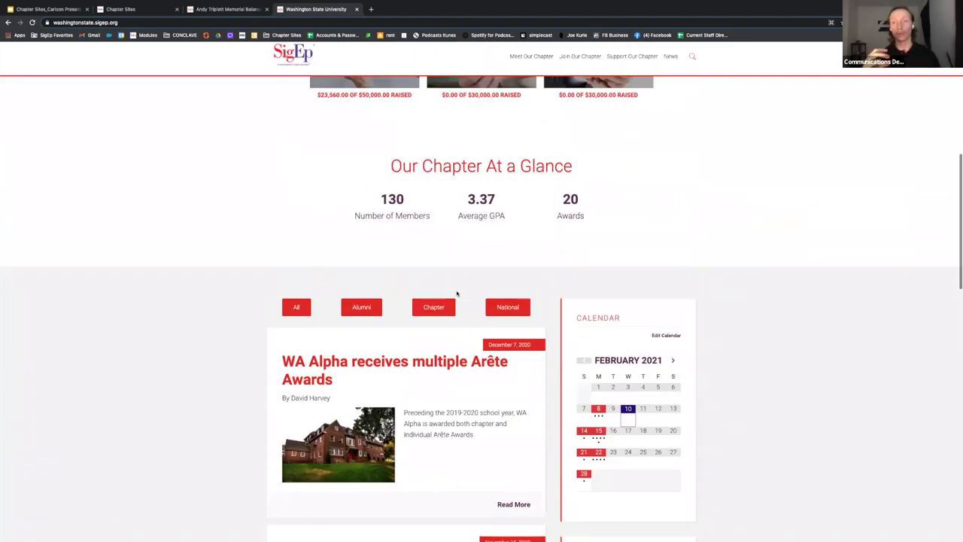
scroll(497, 372, "down", 1)
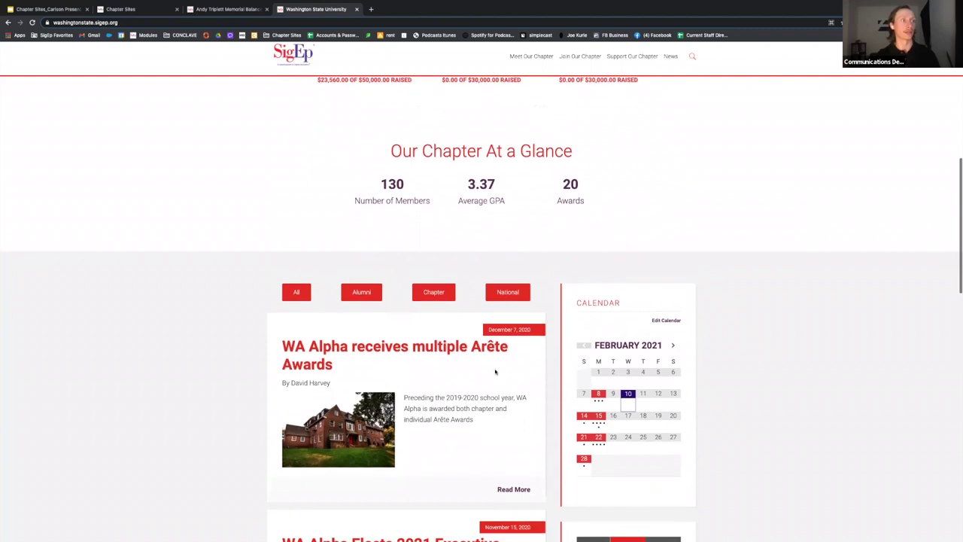
scroll(428, 407, "down", 1)
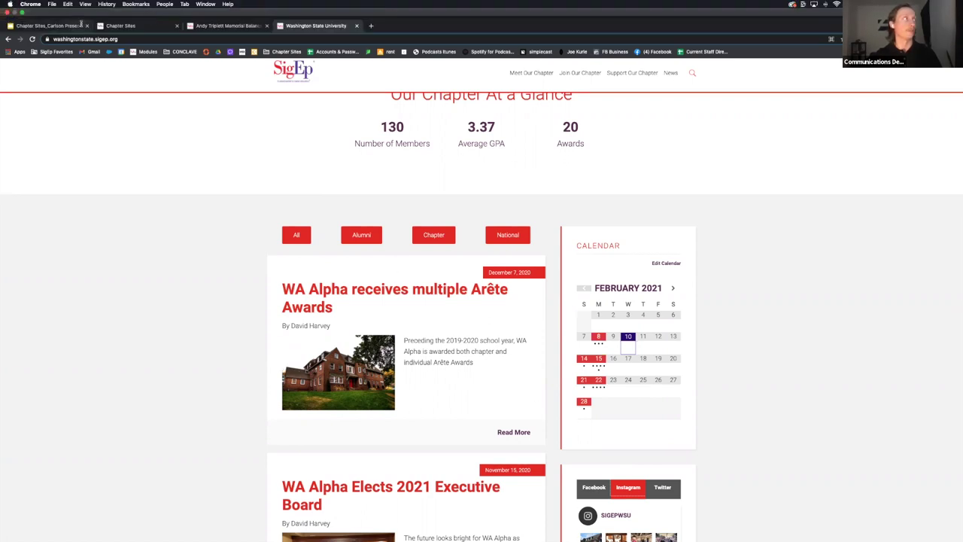
- Append wp-admin to the washingtonstate.sigep.org address and load it
left_click(256, 25)
left_click(256, 24)
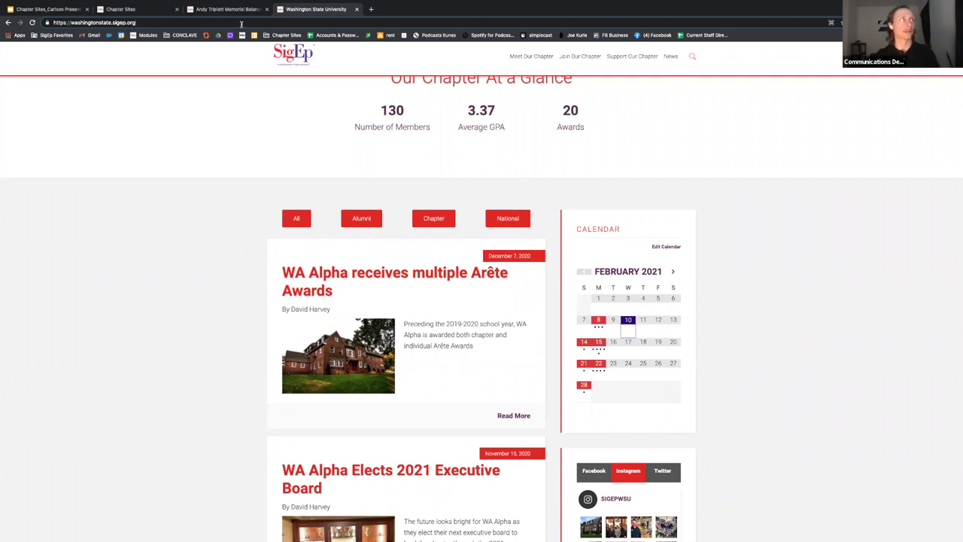
left_click(222, 27)
type("wp-admin")
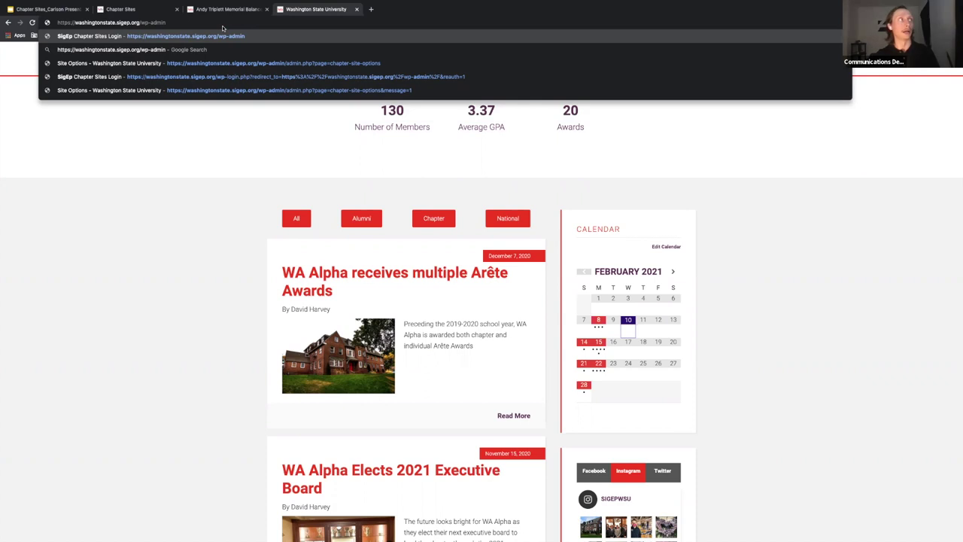
left_click_drag(166, 22, 143, 24)
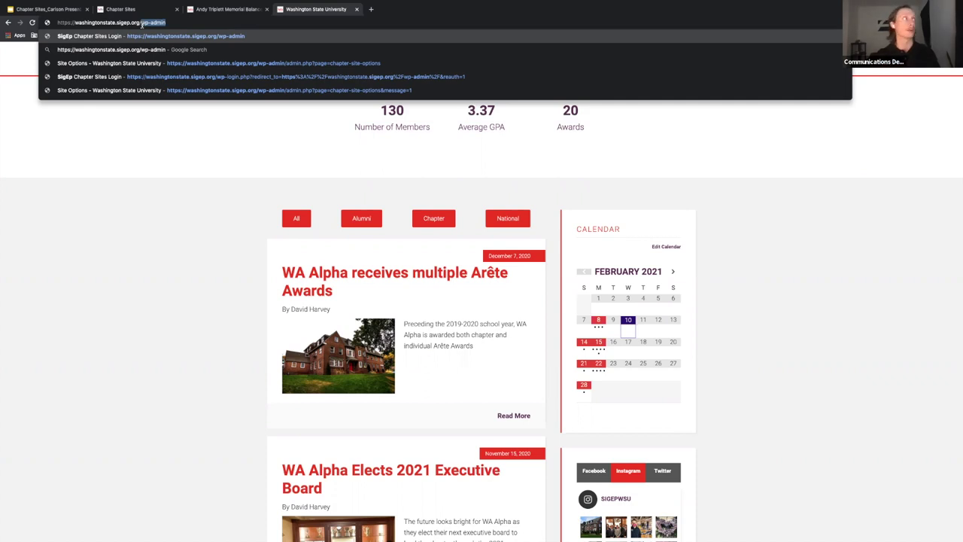
key("Return")
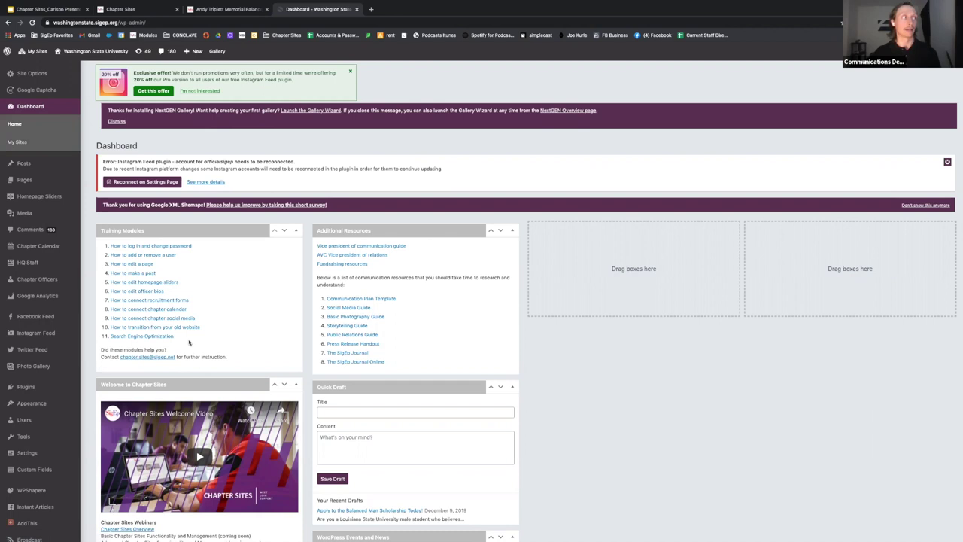
- Review the Dashboard's Training Modules and Additional Resources panels once it loads
mouse_move(29, 404)
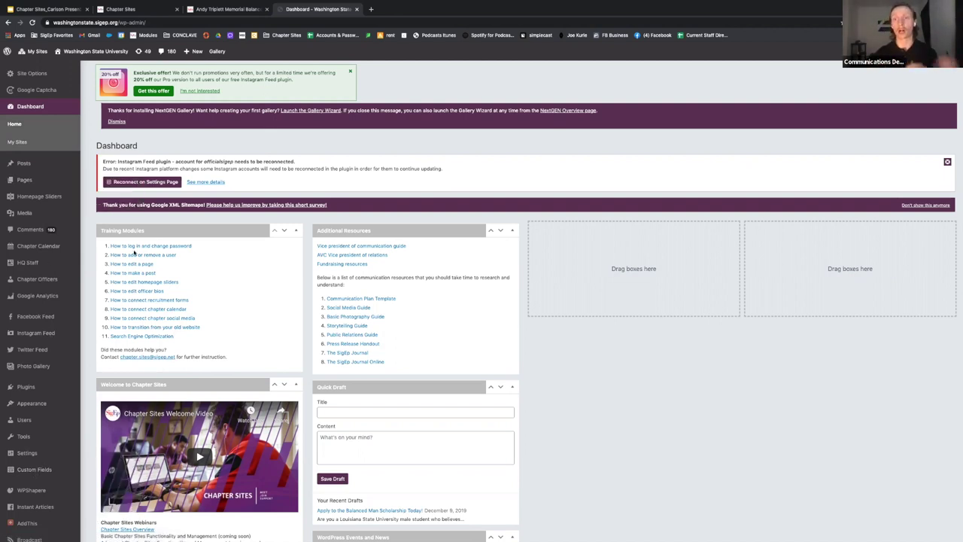
- Skim the 'How to log in and change password' help guide, then return to the full-screen presentation
left_click(149, 246)
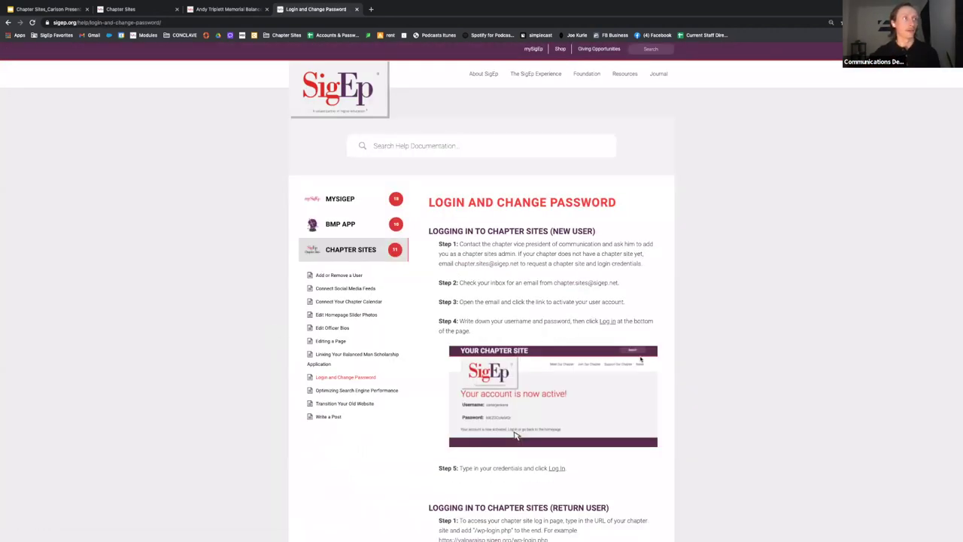
scroll(641, 359, "down", 7)
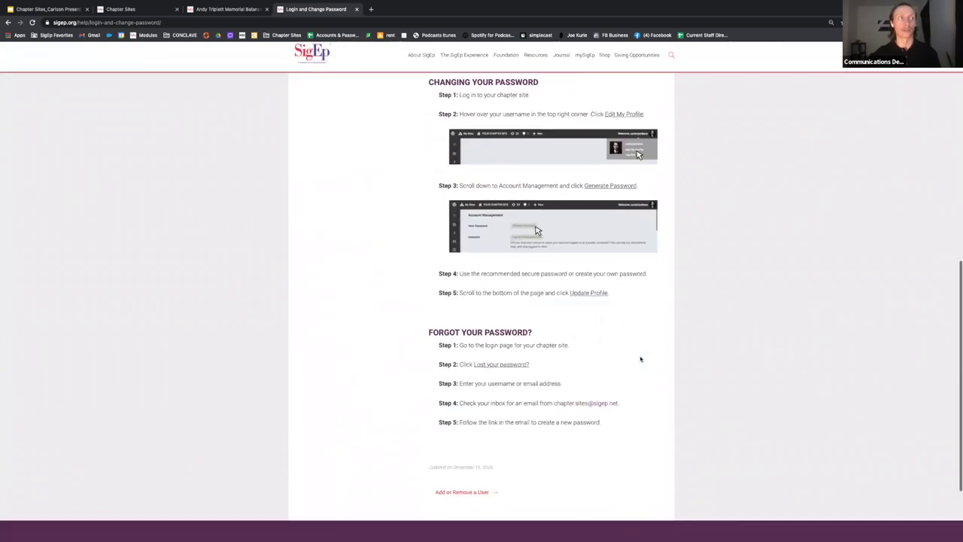
scroll(641, 359, "down", 3)
scroll(640, 359, "up", 15)
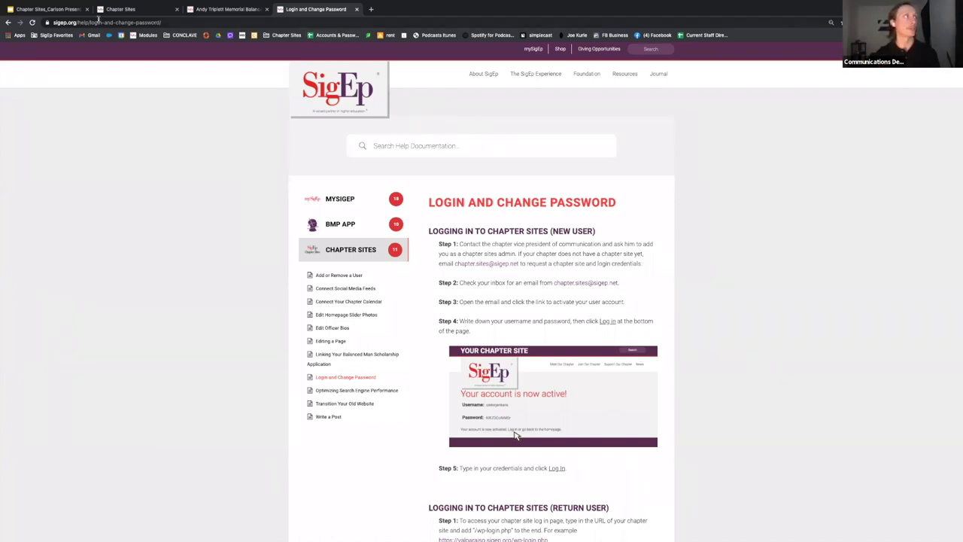
key("ctrl+1")
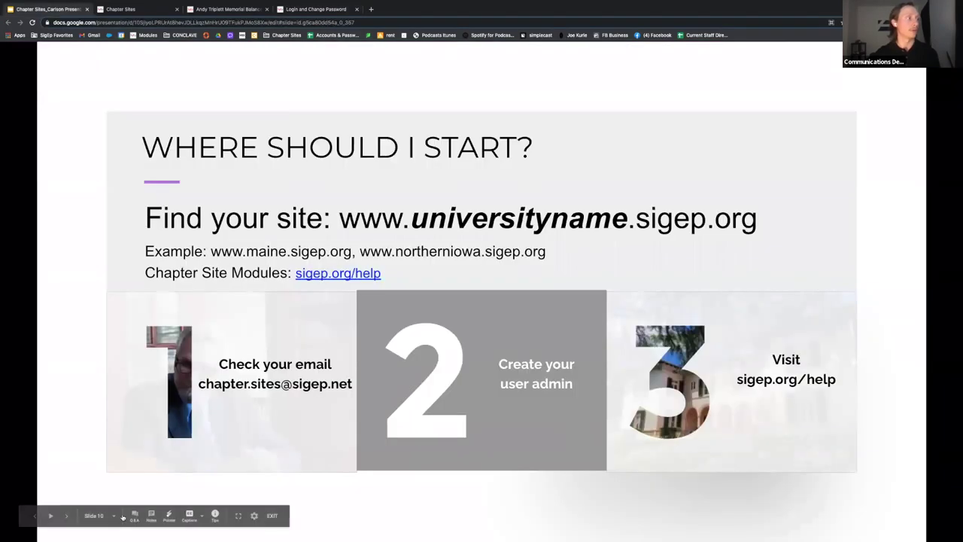
- Advance past the Chapter Sites slide to 'How Can My Blog Recruit?', showing only its first point
left_click(65, 517)
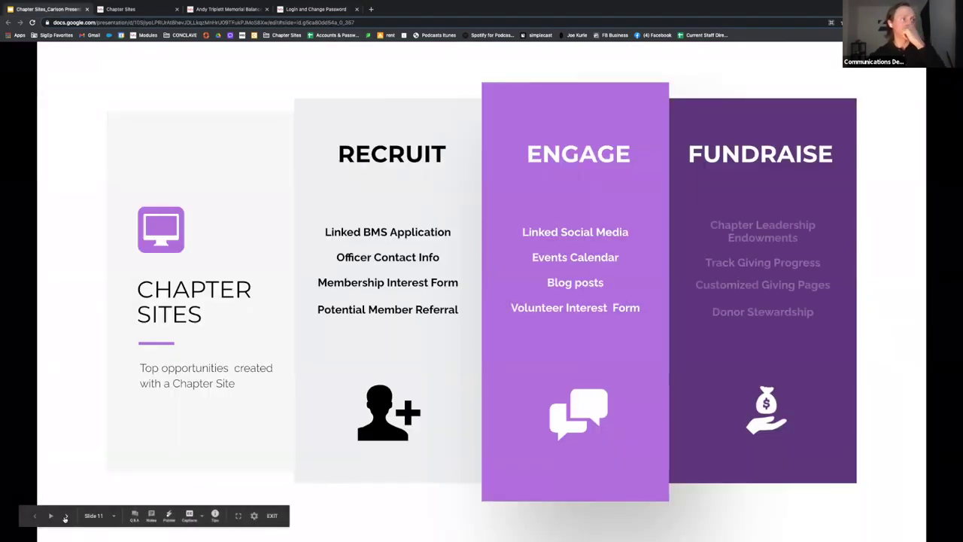
left_click(65, 518)
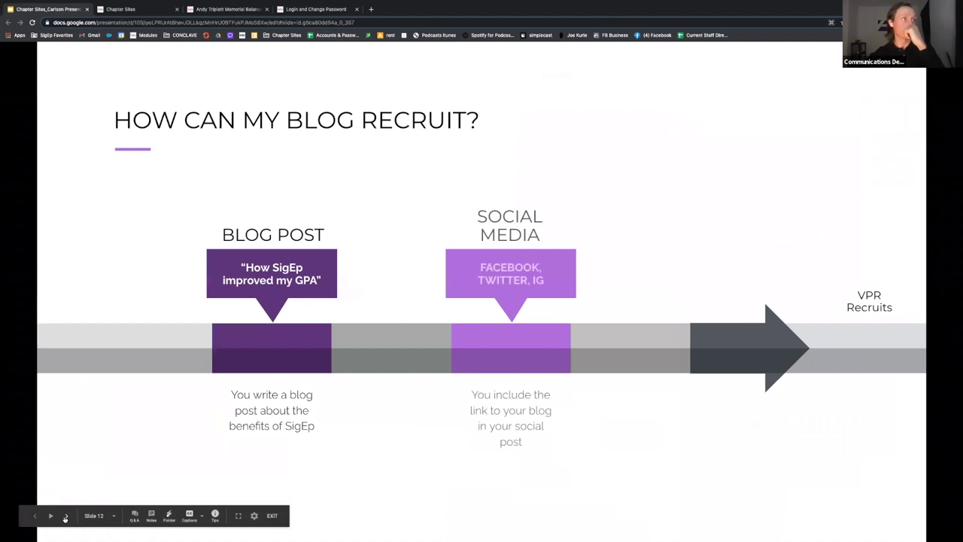
left_click(35, 516)
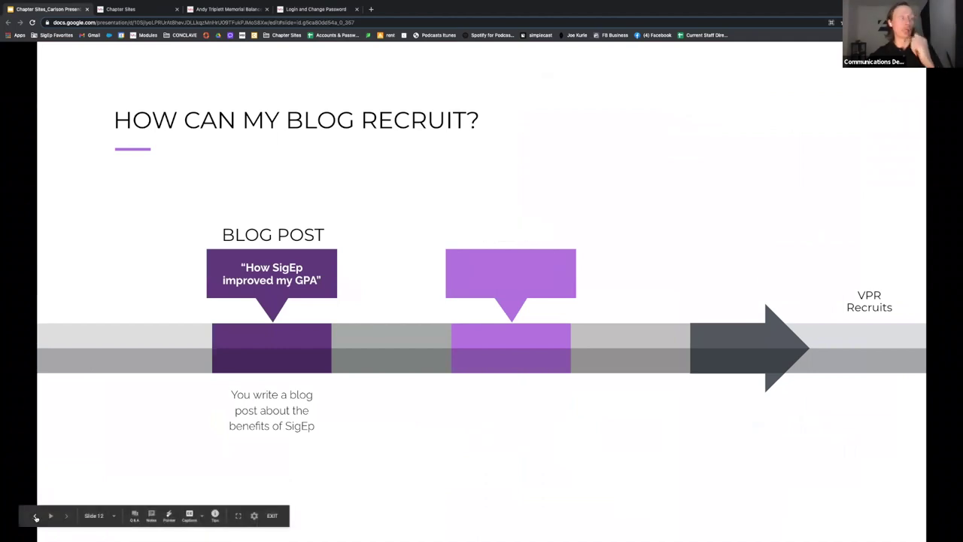
- Look at the SigEp at Northern Iowa homepage, then go back to the slides
left_click(256, 9)
left_click(357, 95)
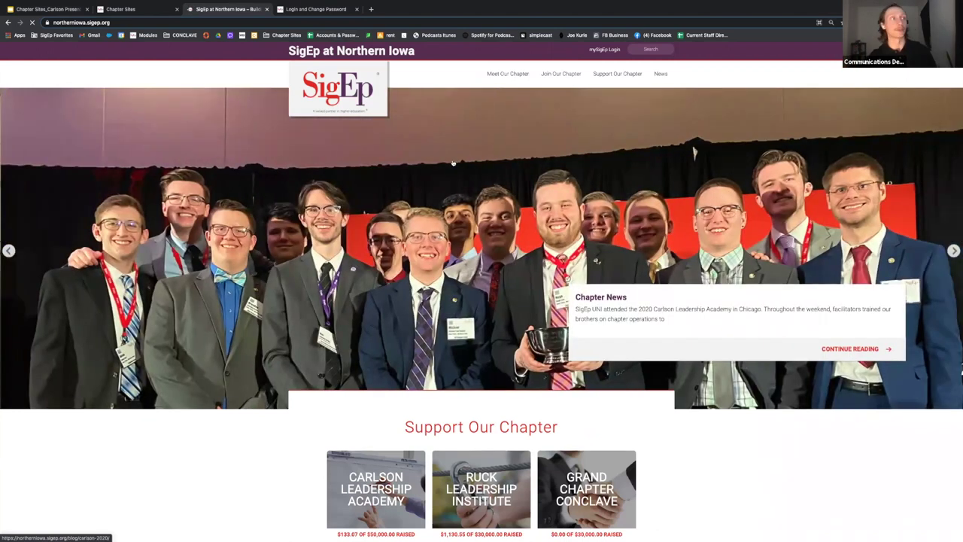
left_click(59, 9)
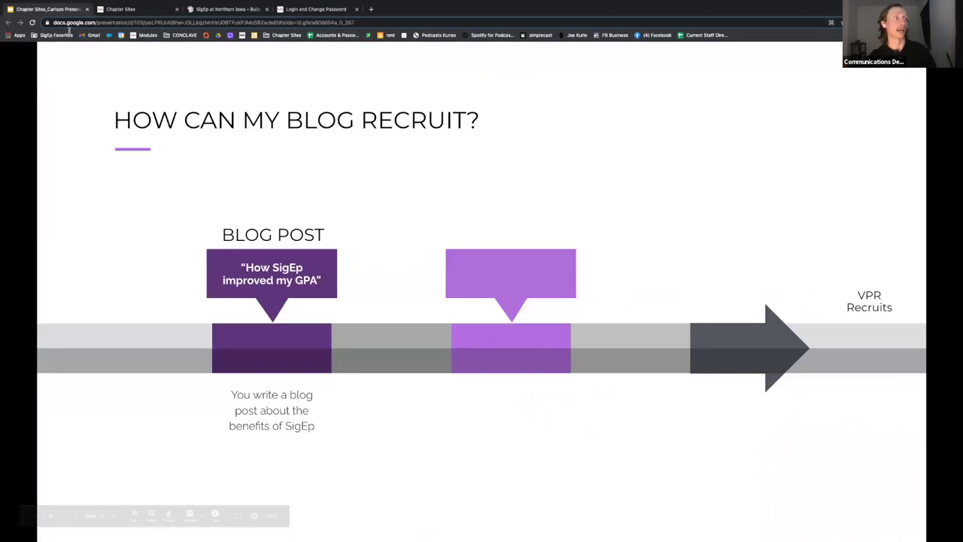